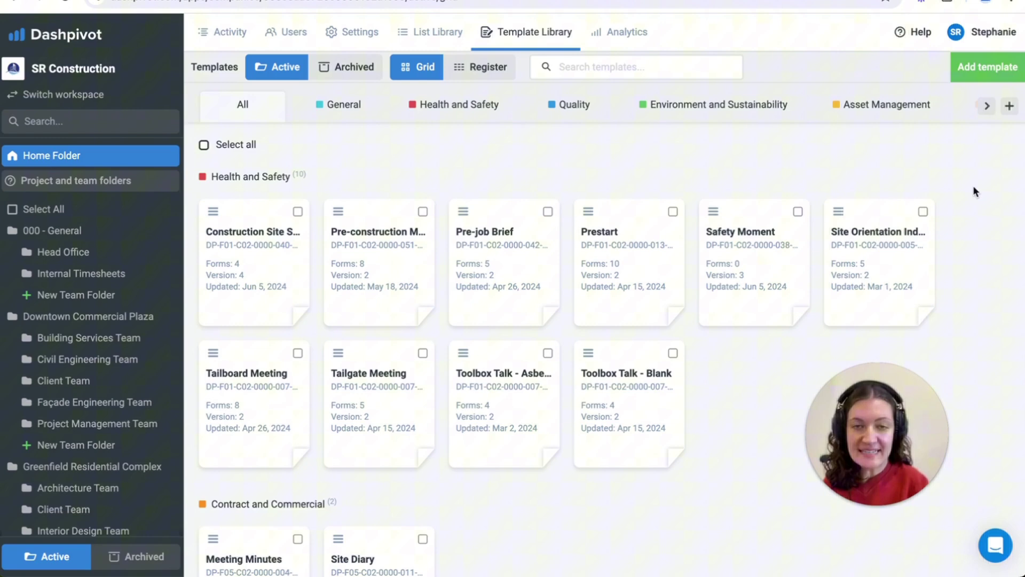
Search the free public template library for 'pre-job' to find the Pre-job Brief template
{"action": "left_click", "coordinate": [986, 72]}
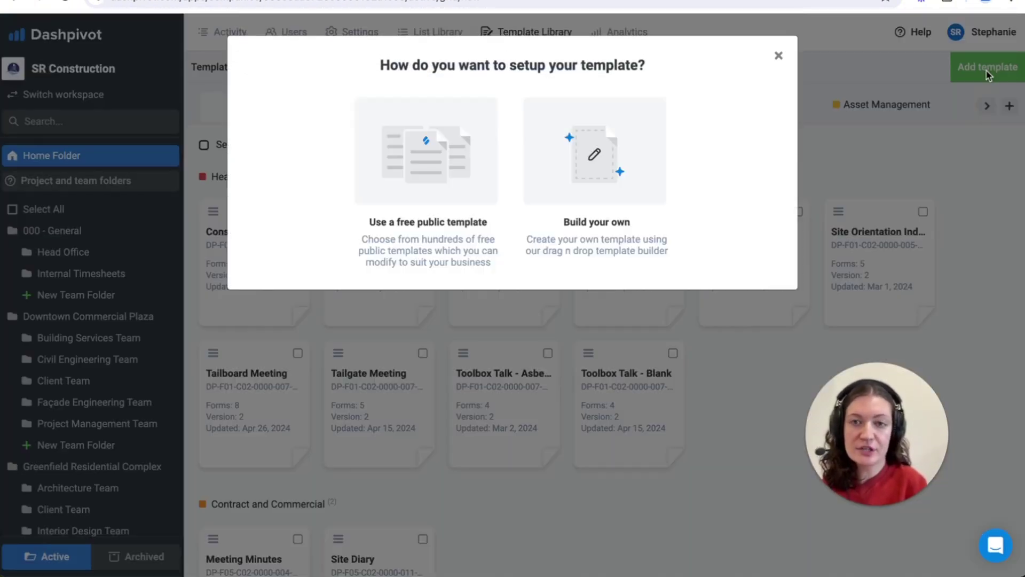
{"action": "left_click", "coordinate": [450, 190]}
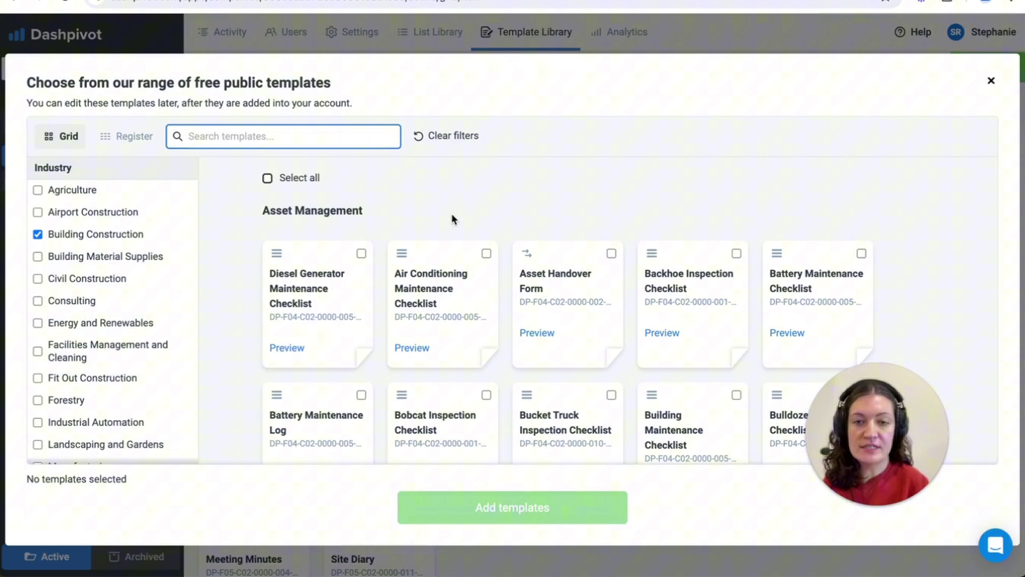
{"action": "scroll", "coordinate": [455, 297], "scroll_direction": "down", "scroll_amount": 3}
{"action": "scroll", "coordinate": [455, 297], "scroll_direction": "down", "scroll_amount": 1}
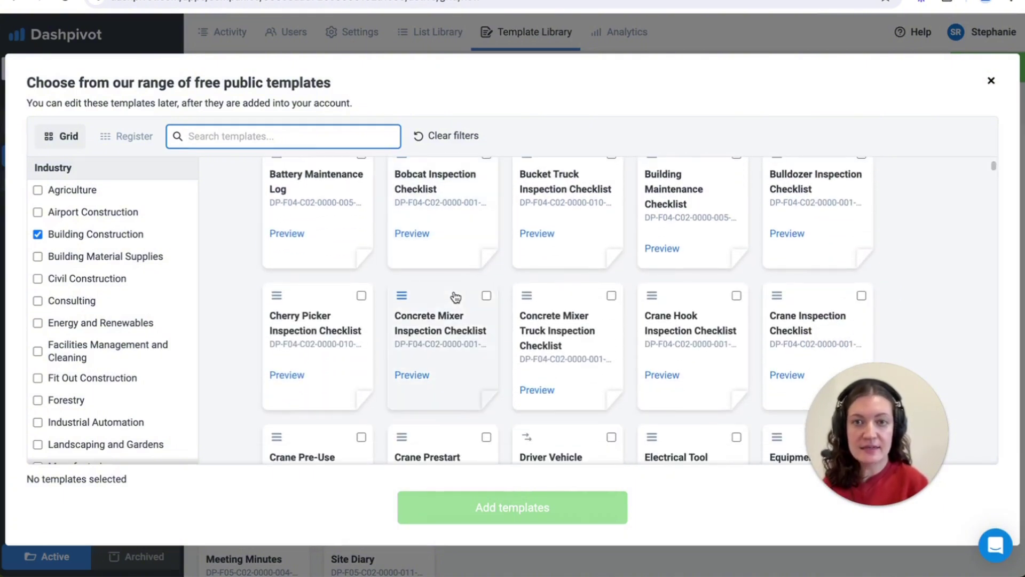
{"action": "type", "text": "pre-job"}
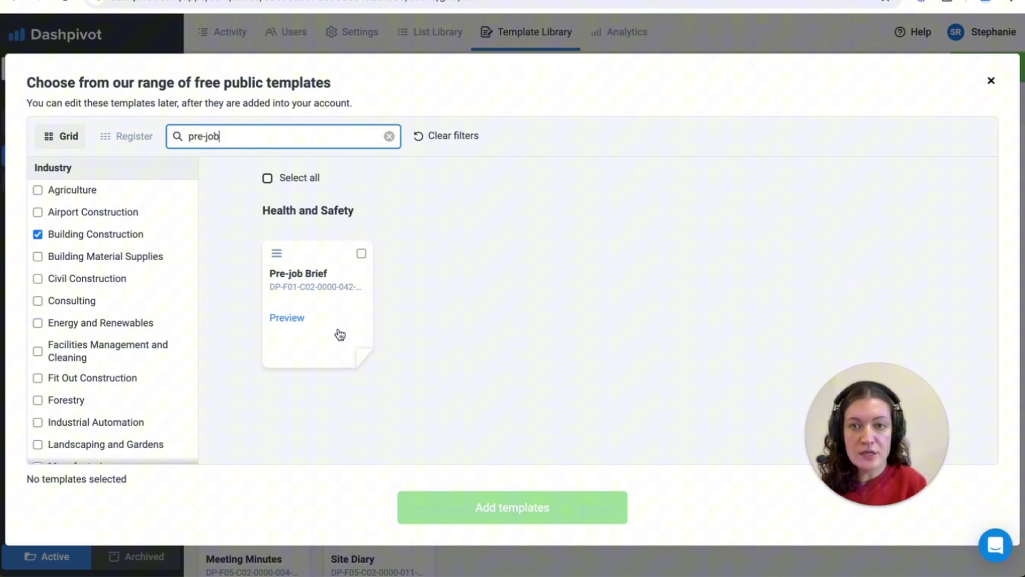
Preview the Pre-job Brief template and scroll through its contents
{"action": "left_click", "coordinate": [289, 317]}
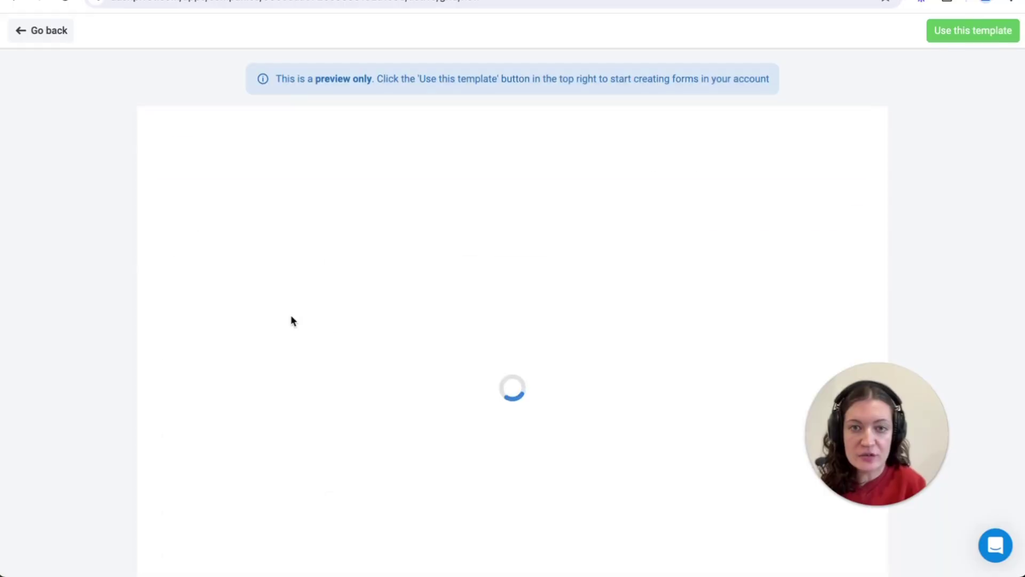
{"action": "scroll", "coordinate": [357, 358], "scroll_direction": "down", "scroll_amount": 8}
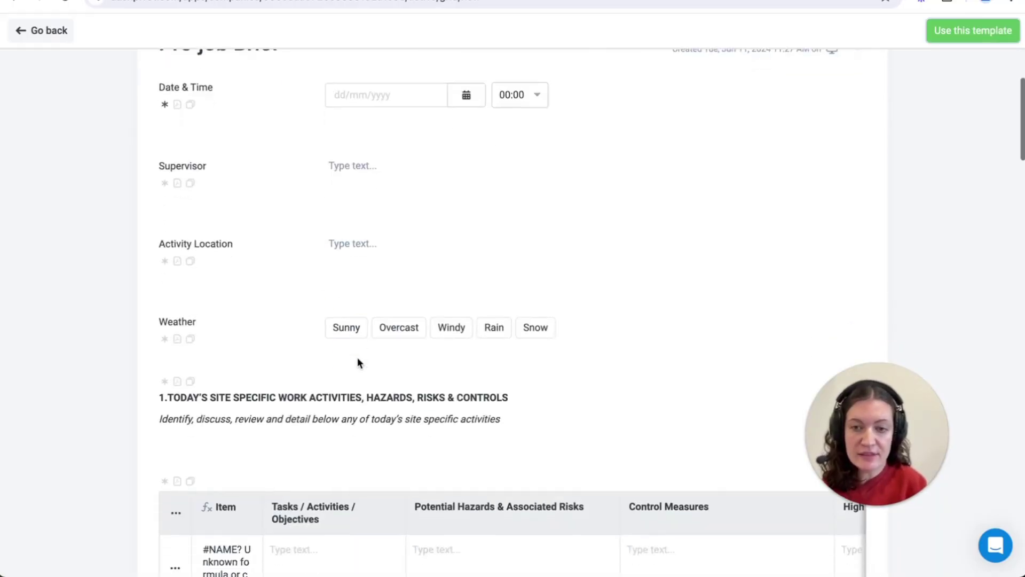
{"action": "mouse_move", "coordinate": [357, 359]}
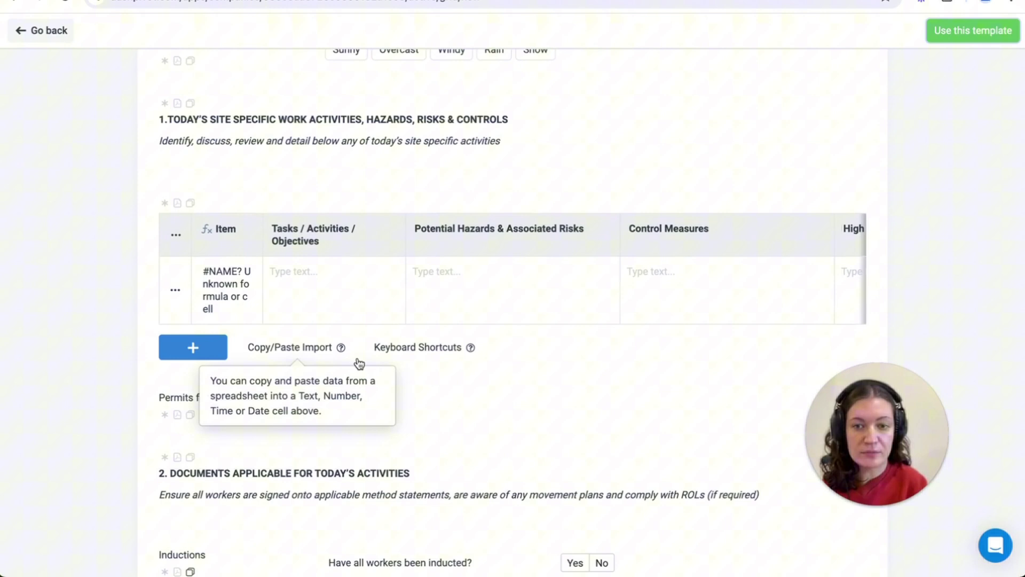
{"action": "scroll", "coordinate": [359, 363], "scroll_direction": "down", "scroll_amount": 3}
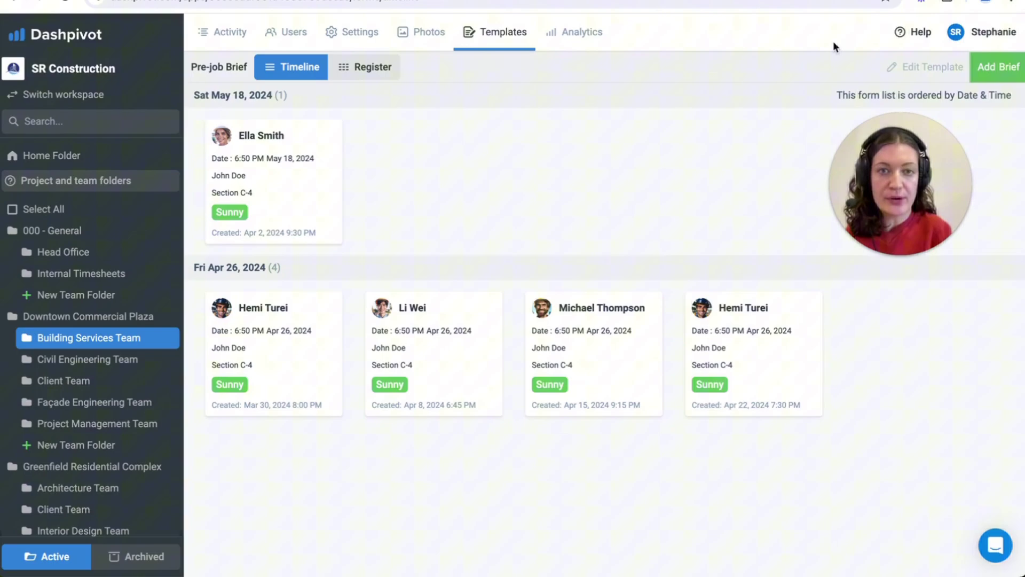
{"action": "left_click", "coordinate": [999, 69]}
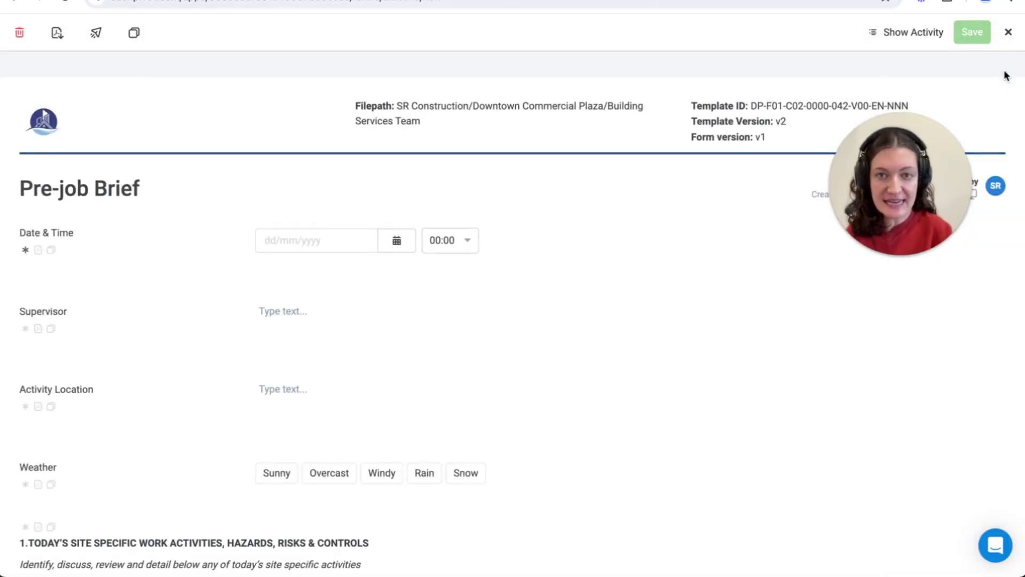
{"action": "scroll", "coordinate": [765, 163], "scroll_direction": "down", "scroll_amount": 8}
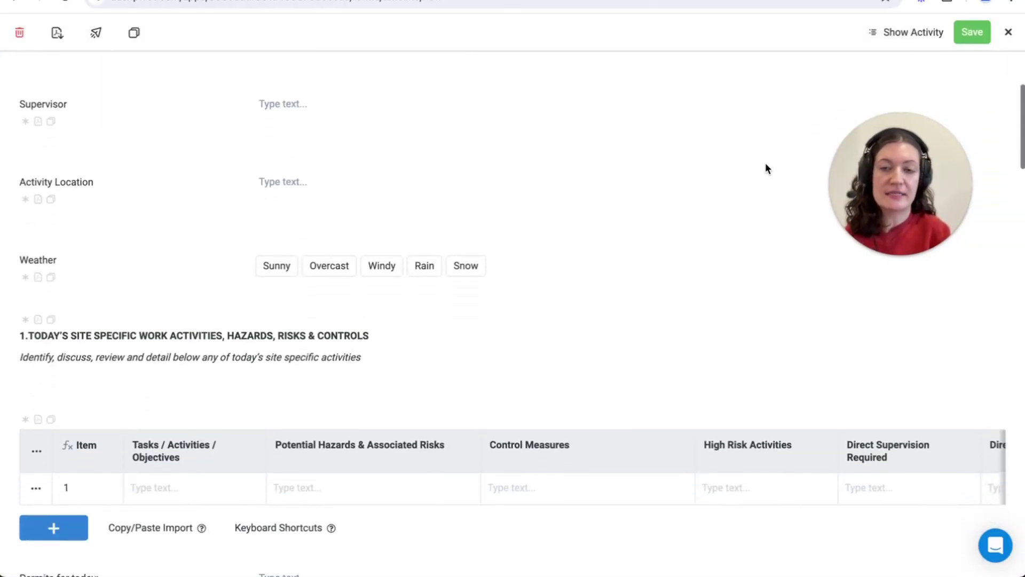
{"action": "scroll", "coordinate": [765, 164], "scroll_direction": "down", "scroll_amount": 1}
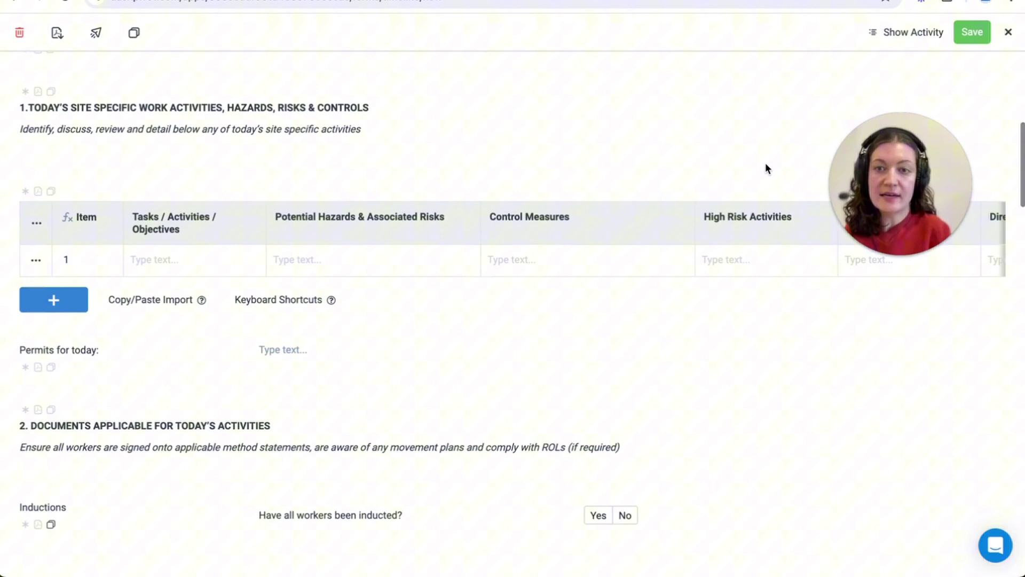
{"action": "scroll", "coordinate": [766, 164], "scroll_direction": "down", "scroll_amount": 8}
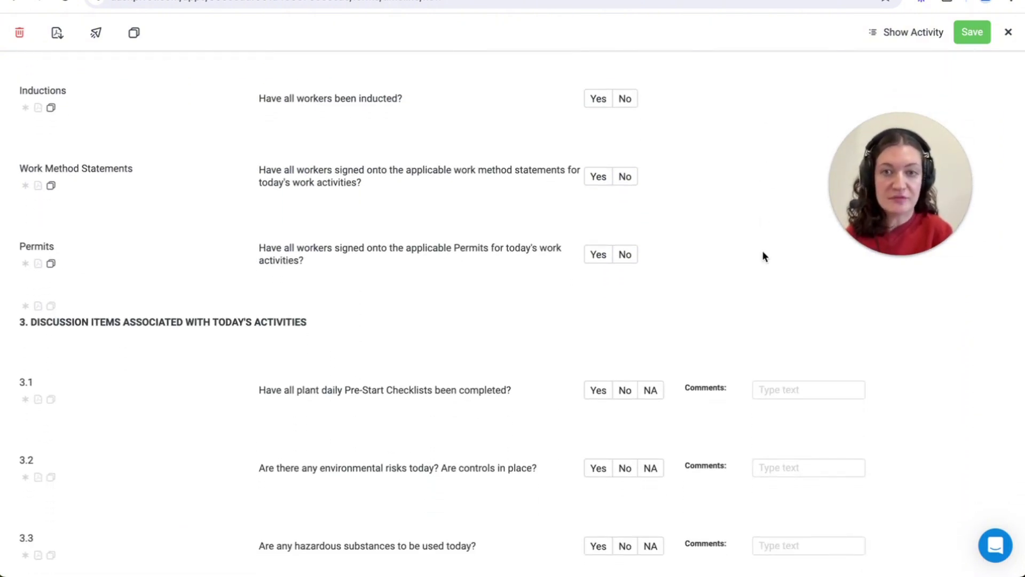
{"action": "scroll", "coordinate": [764, 255], "scroll_direction": "down", "scroll_amount": 3}
{"action": "scroll", "coordinate": [762, 251], "scroll_direction": "down", "scroll_amount": 10}
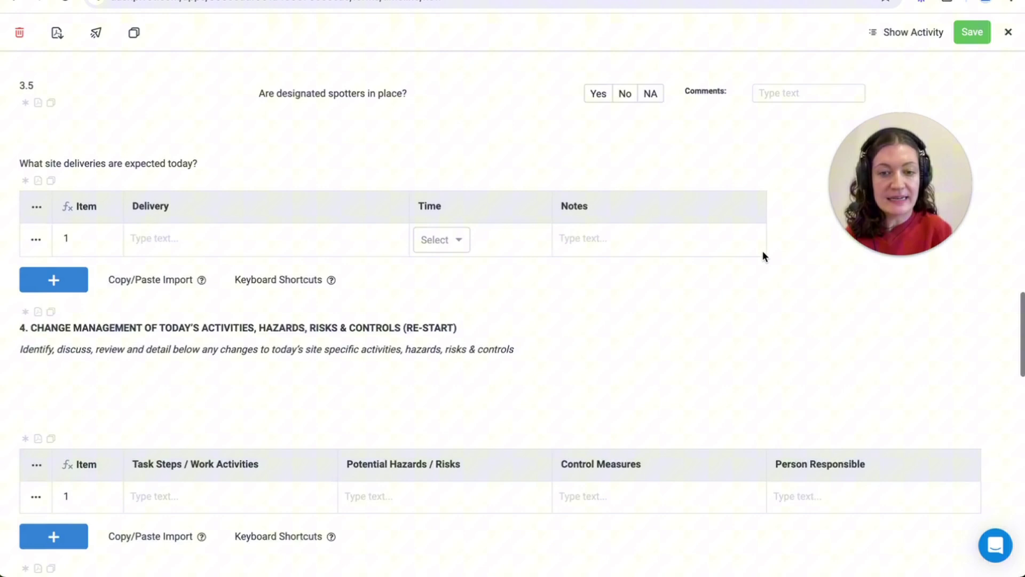
{"action": "scroll", "coordinate": [763, 251], "scroll_direction": "down", "scroll_amount": 5}
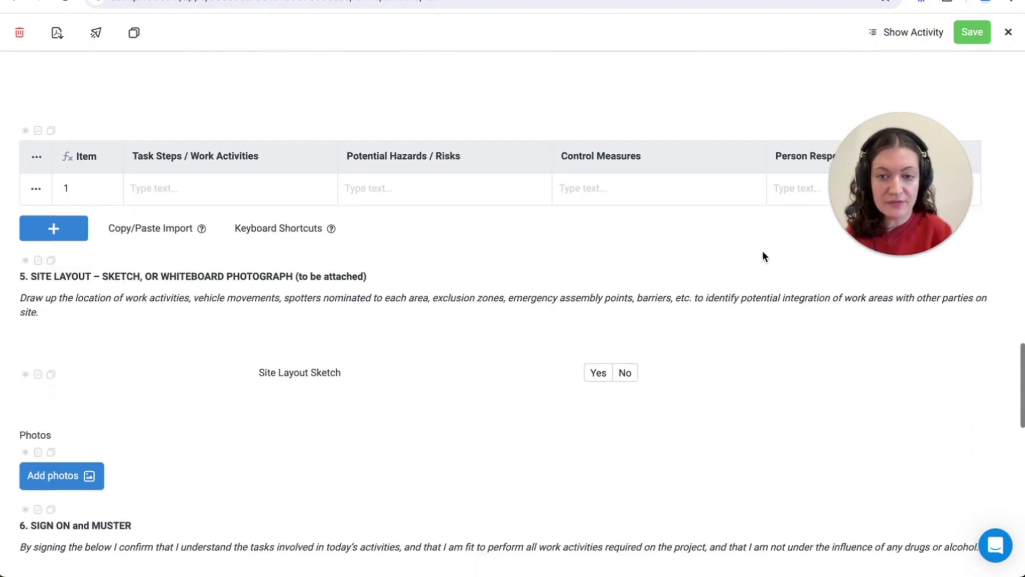
{"action": "left_click", "coordinate": [598, 319]}
{"action": "scroll", "coordinate": [721, 321], "scroll_direction": "down", "scroll_amount": 9}
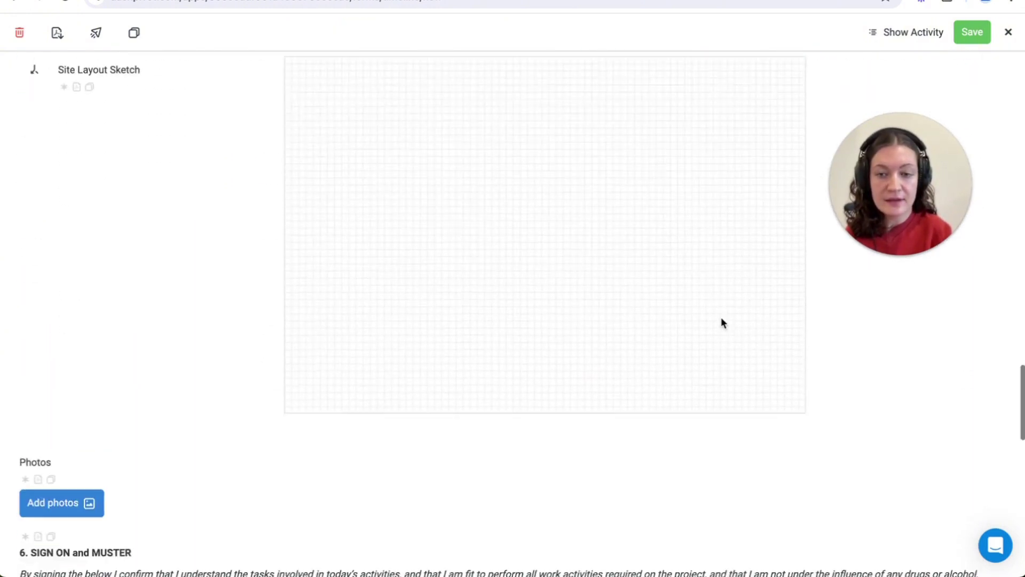
{"action": "scroll", "coordinate": [723, 325], "scroll_direction": "down", "scroll_amount": 5}
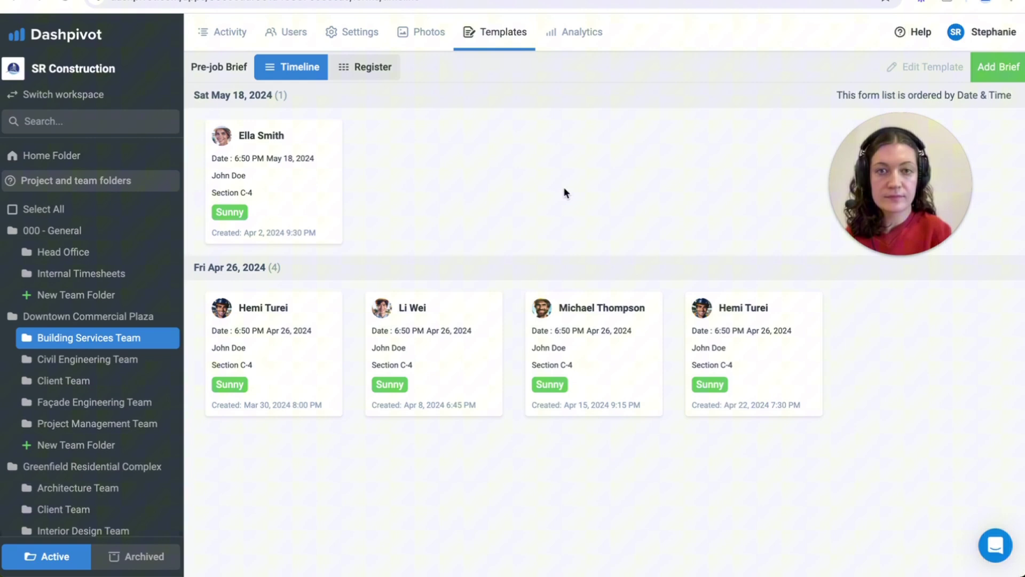
Show the forms as a register filtered by one Created By creator, and select all remaining forms
{"action": "left_click", "coordinate": [366, 72]}
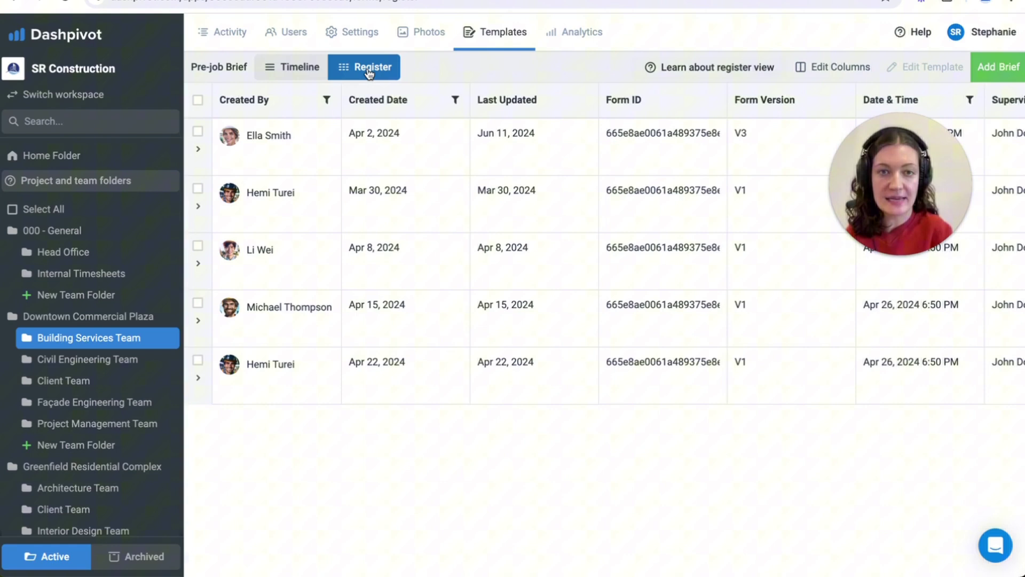
{"action": "left_click", "coordinate": [327, 100]}
{"action": "left_click", "coordinate": [329, 134]}
{"action": "left_click", "coordinate": [334, 160]}
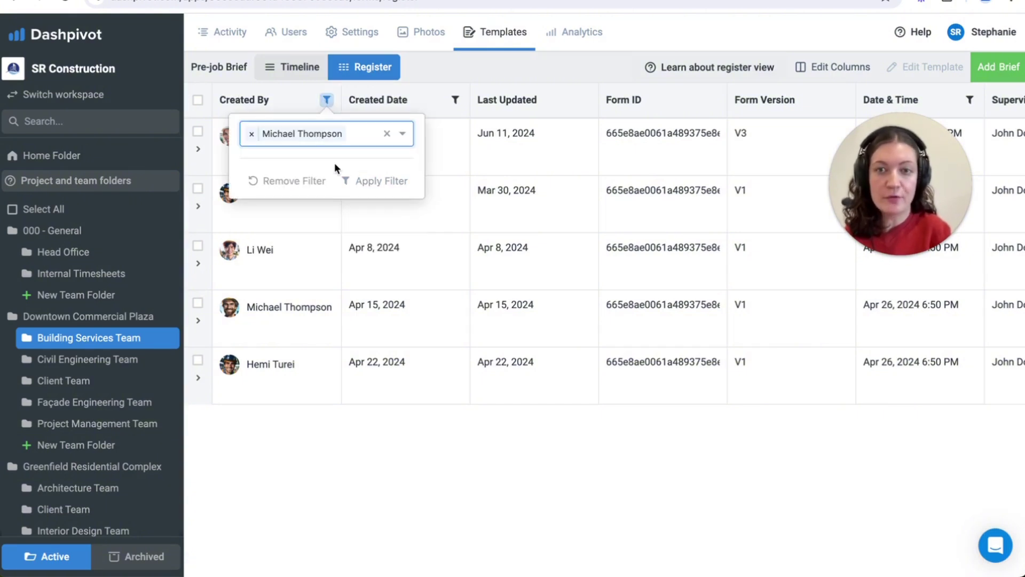
{"action": "left_click", "coordinate": [378, 182]}
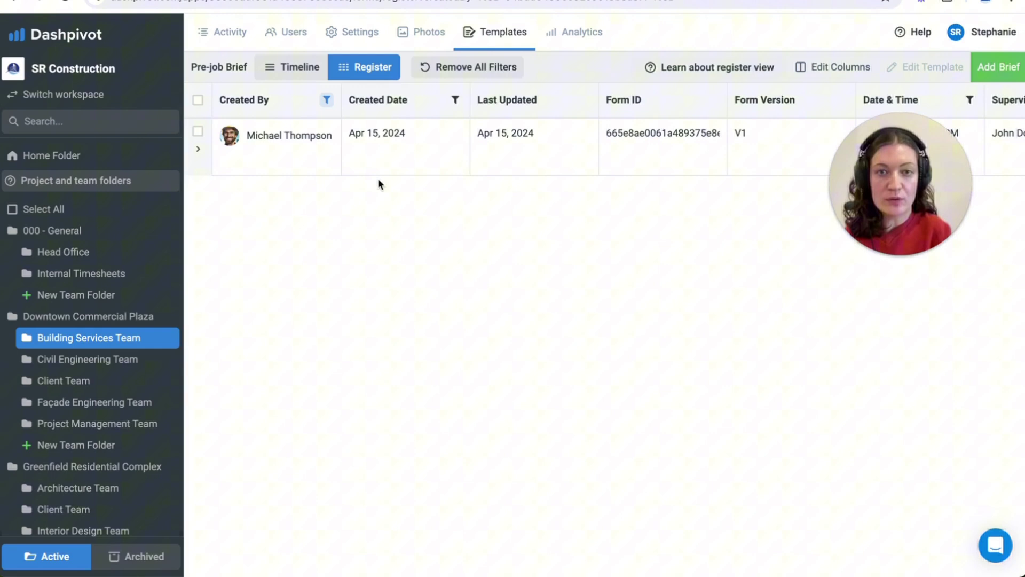
{"action": "left_click", "coordinate": [198, 100]}
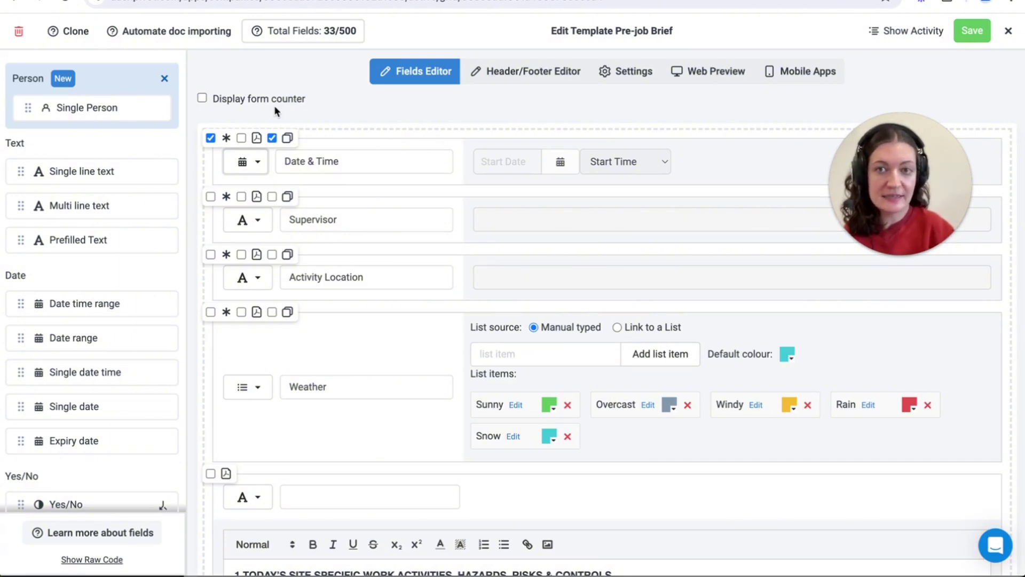
Turn on Exclude in Form Cloning in the Supervisor field's settings
{"action": "mouse_move", "coordinate": [222, 138]}
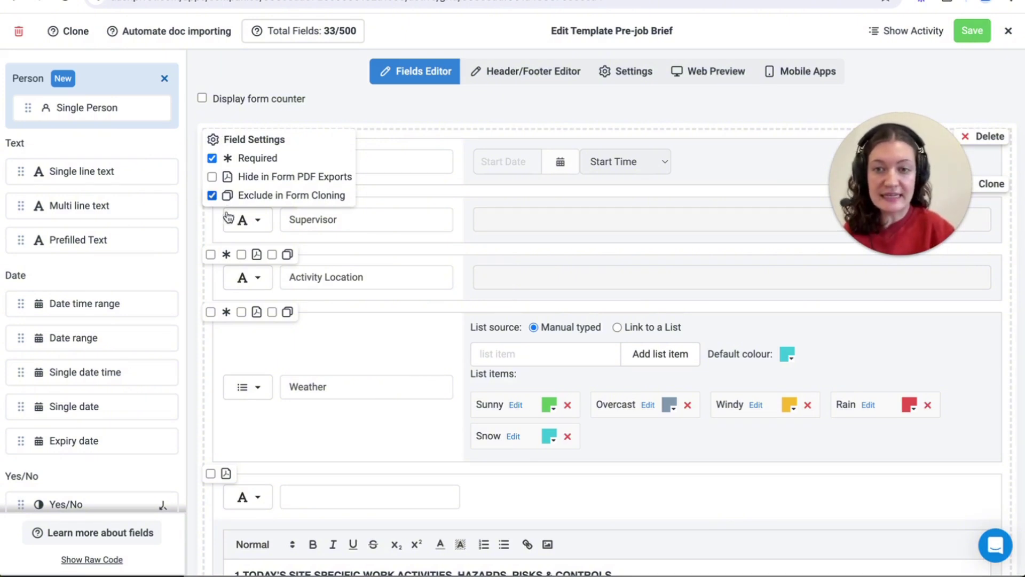
{"action": "mouse_move", "coordinate": [224, 197]}
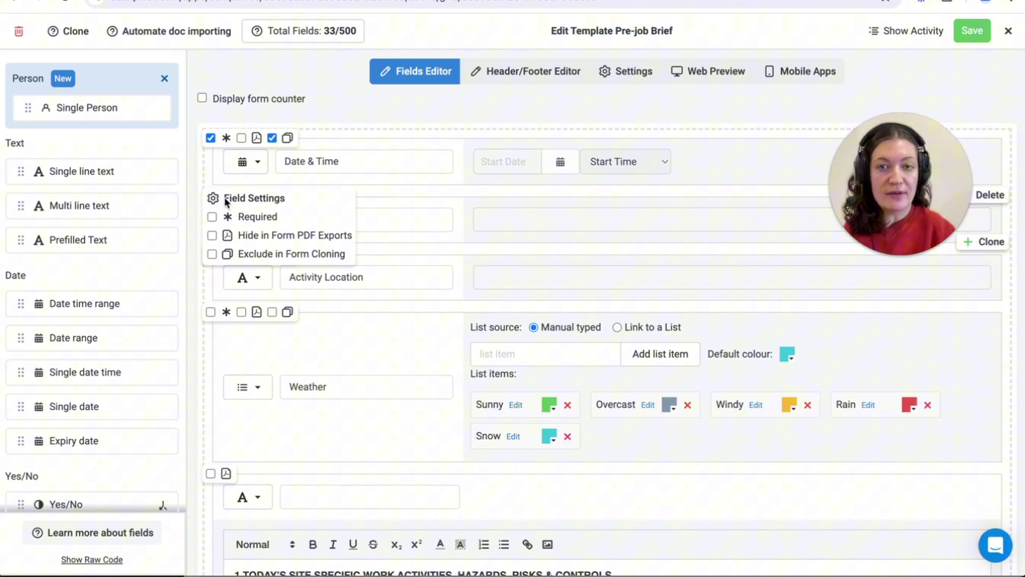
{"action": "left_click", "coordinate": [212, 254]}
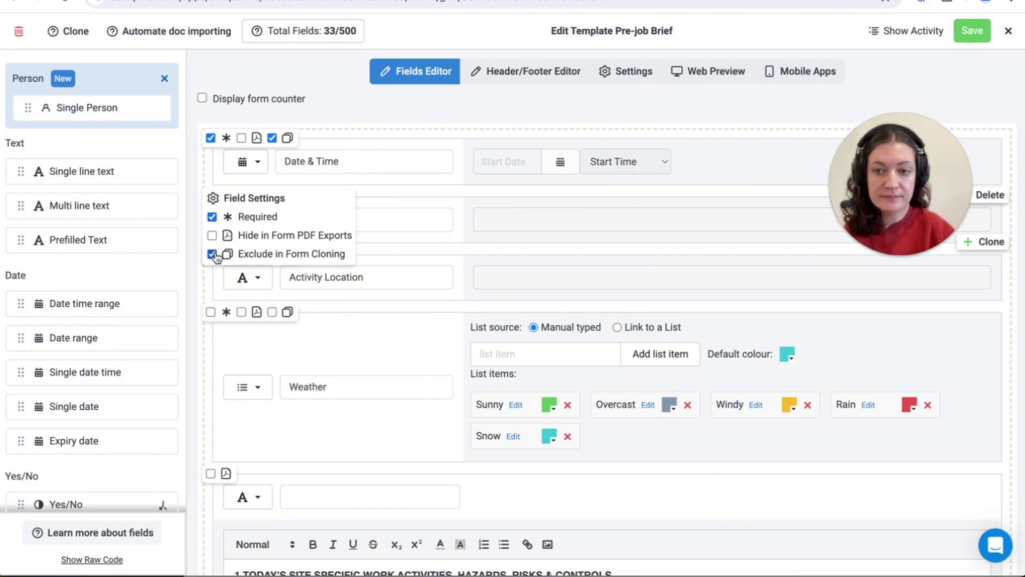
{"action": "scroll", "coordinate": [404, 278], "scroll_direction": "down", "scroll_amount": 10}
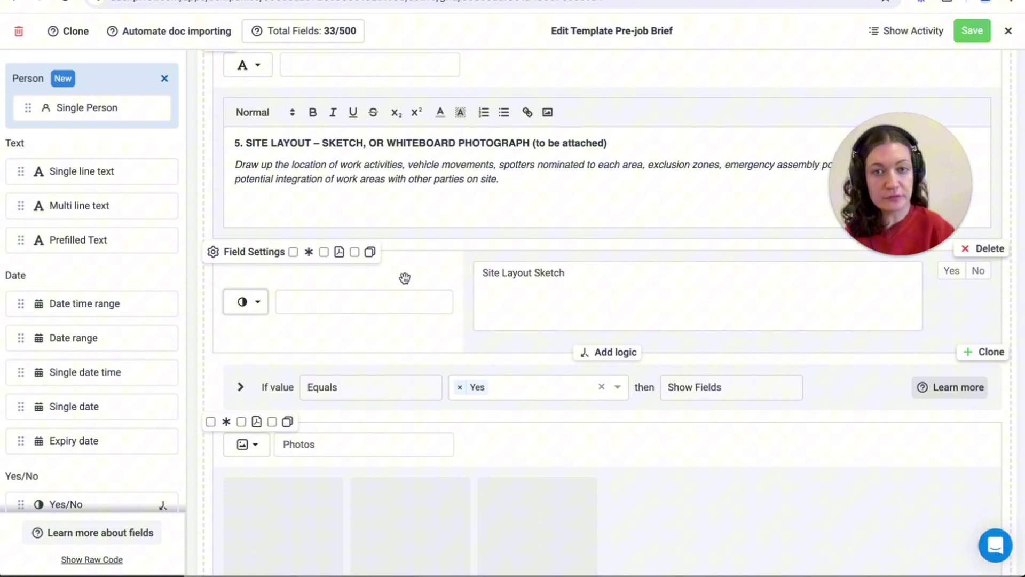
Expand section 5's 'If value Equals Yes' logic to reveal the Site Layout Sketch field
{"action": "scroll", "coordinate": [405, 278], "scroll_direction": "down", "scroll_amount": 1}
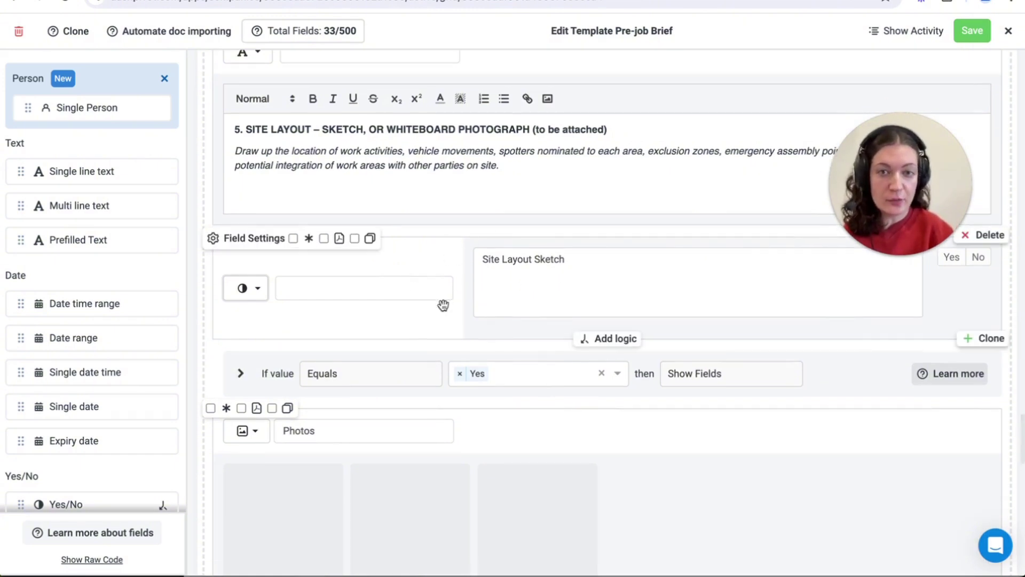
{"action": "scroll", "coordinate": [469, 323], "scroll_direction": "down", "scroll_amount": 1}
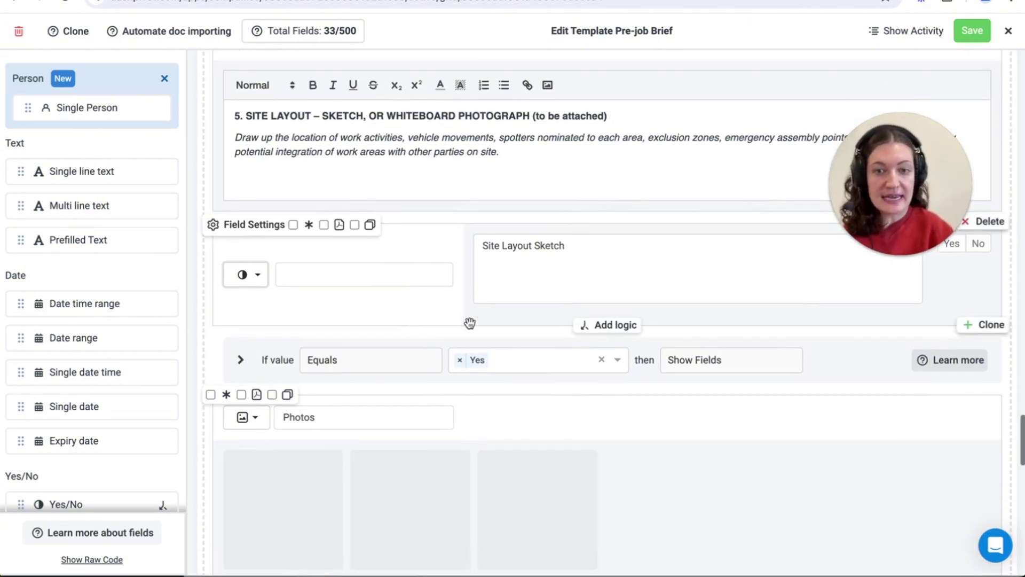
{"action": "left_click", "coordinate": [240, 360]}
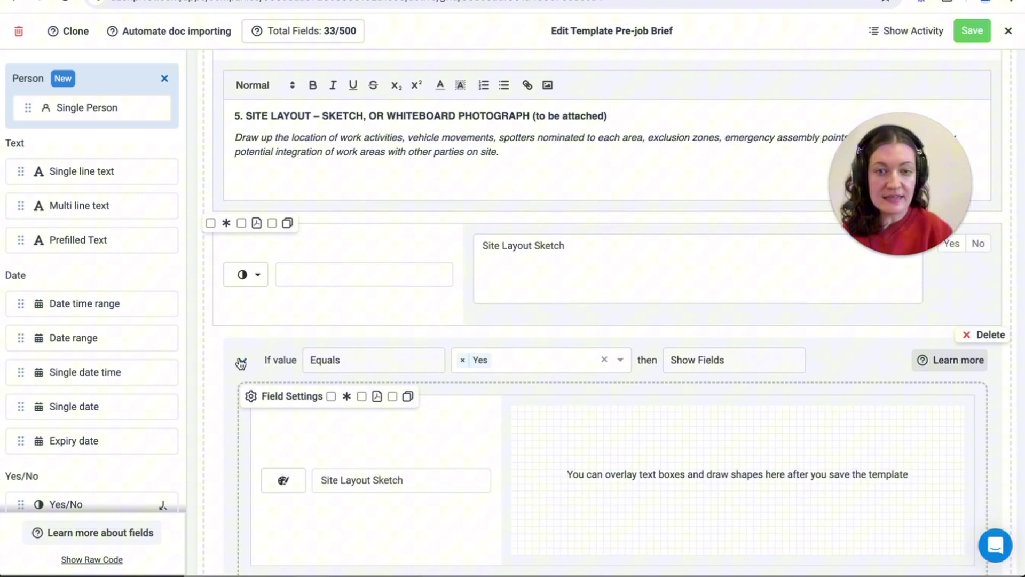
{"action": "scroll", "coordinate": [240, 361], "scroll_direction": "down", "scroll_amount": 4}
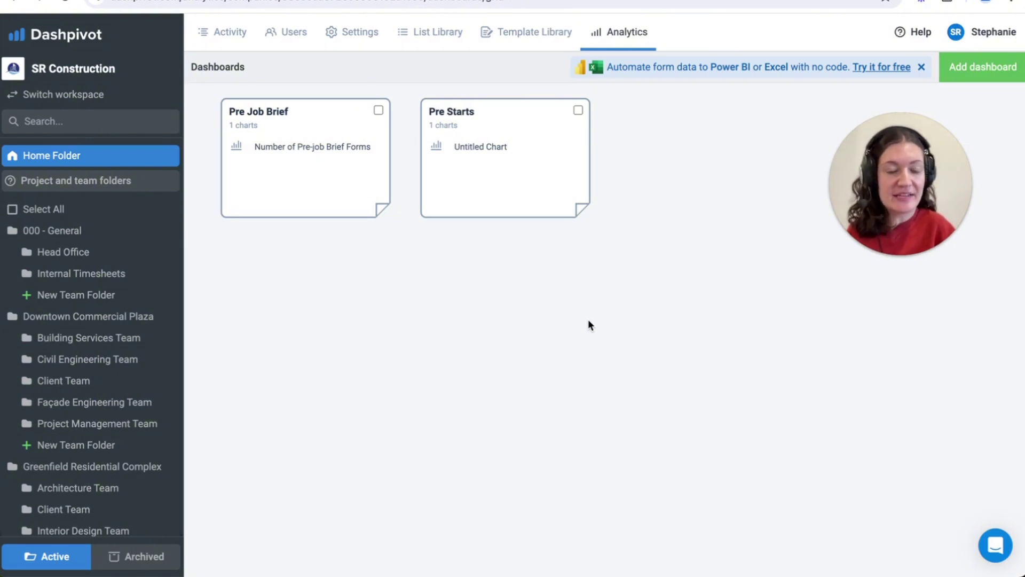
Open the Pre Job Brief analytics dashboard
{"action": "left_click", "coordinate": [318, 193]}
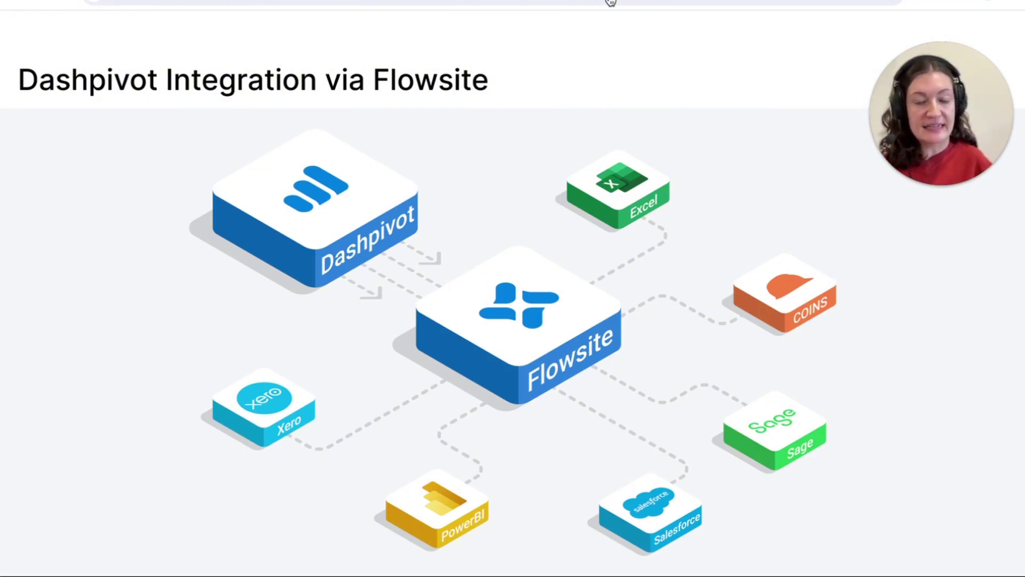
Advance to the Example Use Cases slide
{"action": "key", "text": "Right"}
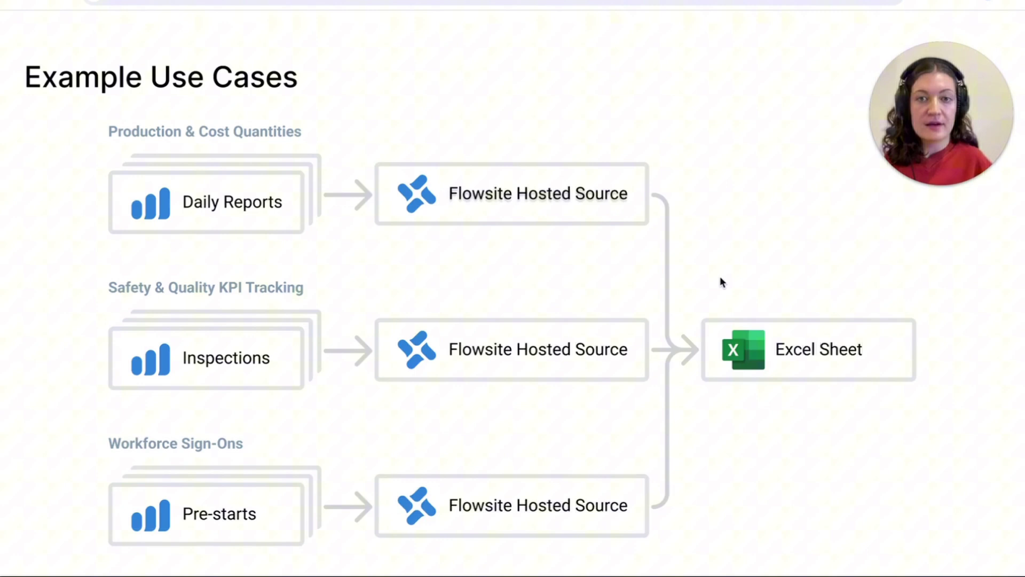